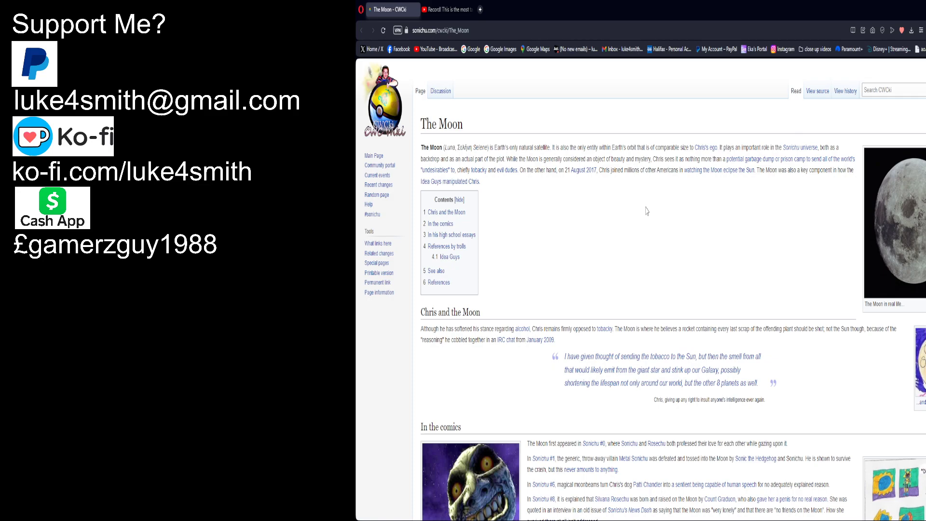
scroll(646, 211, "down", 2)
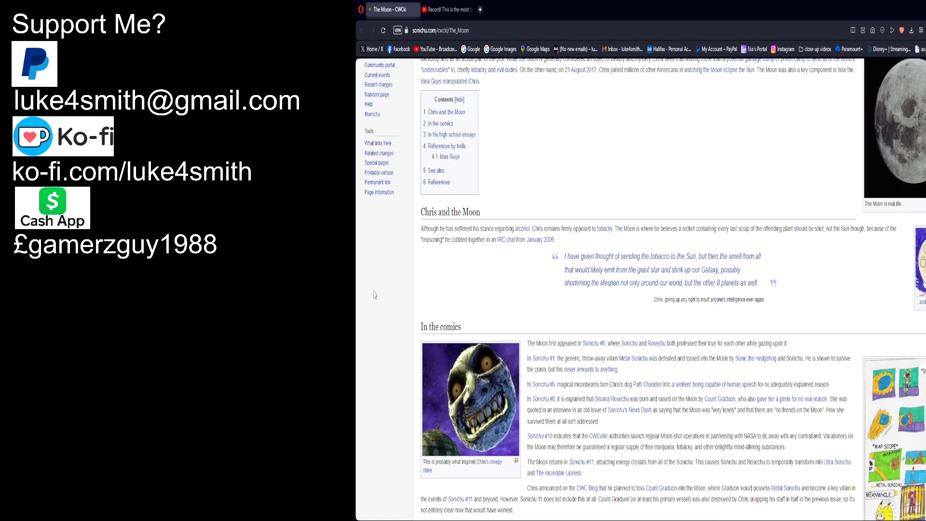
scroll(619, 166, "down", 3)
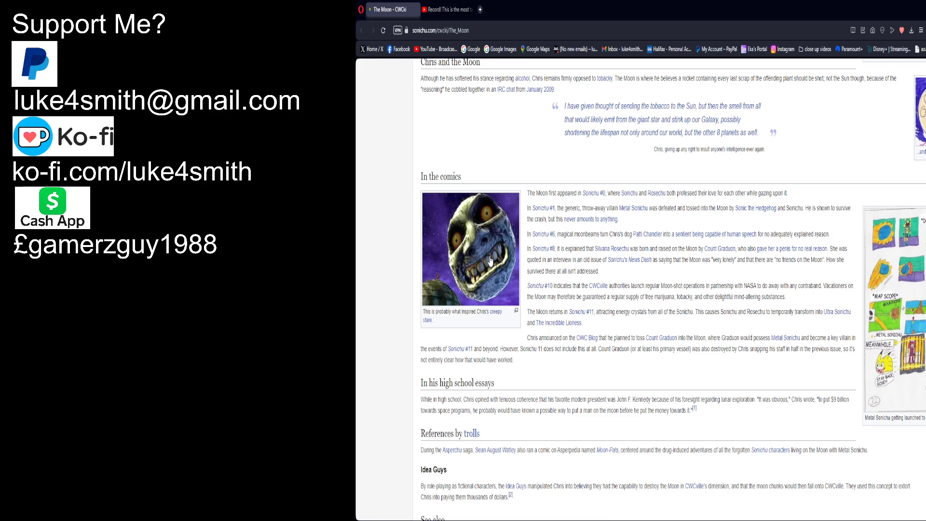
scroll(562, 167, "down", 1)
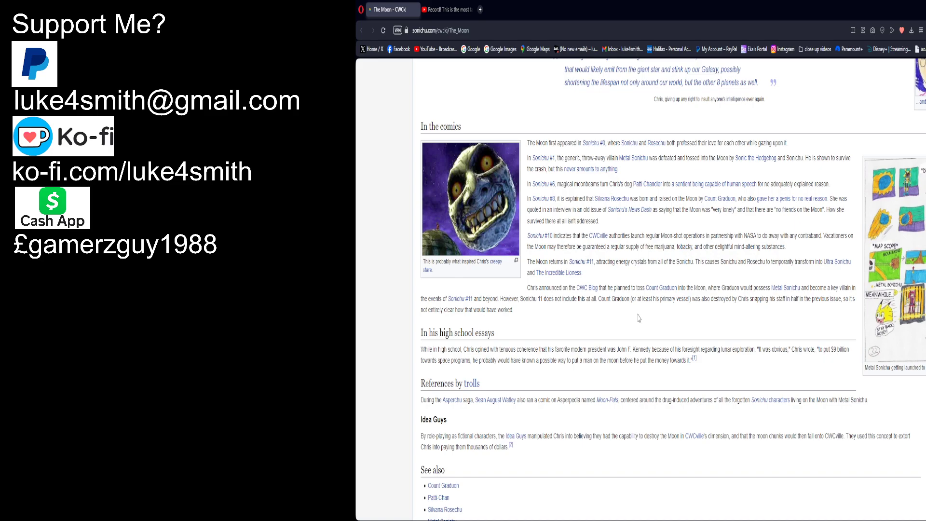
scroll(638, 318, "down", 2)
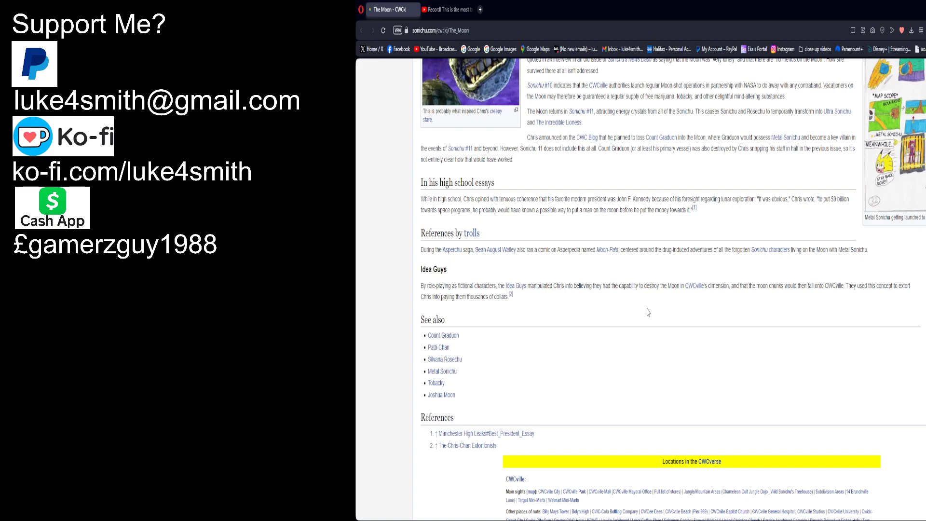
scroll(648, 312, "down", 1)
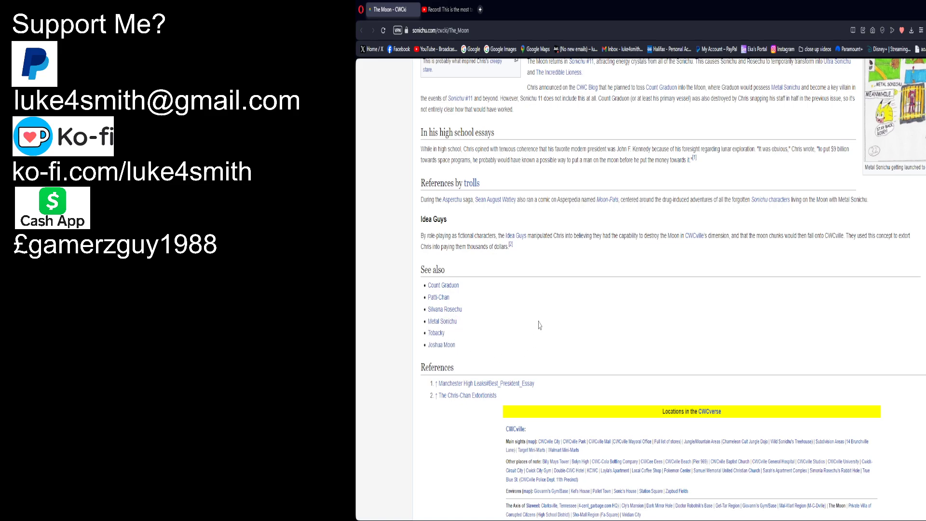
scroll(538, 325, "down", 3)
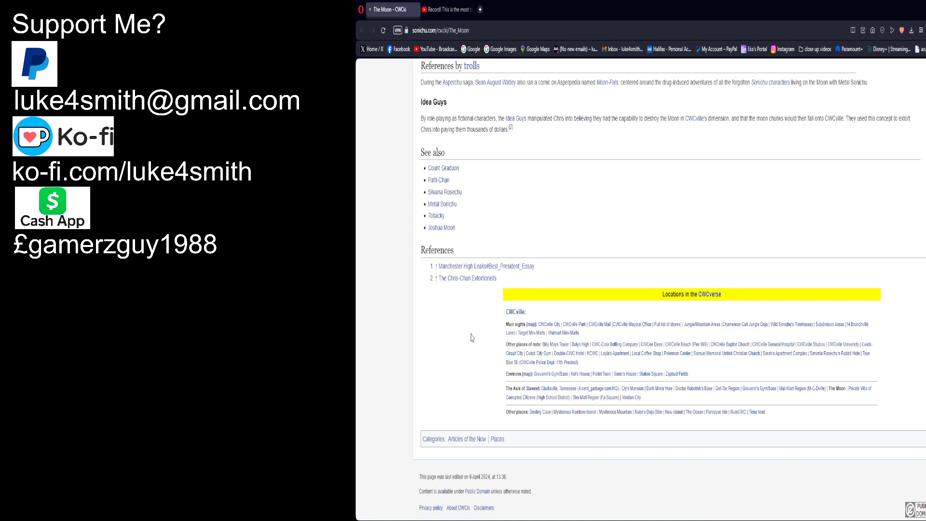
scroll(471, 337, "up", 1)
scroll(471, 333, "up", 5)
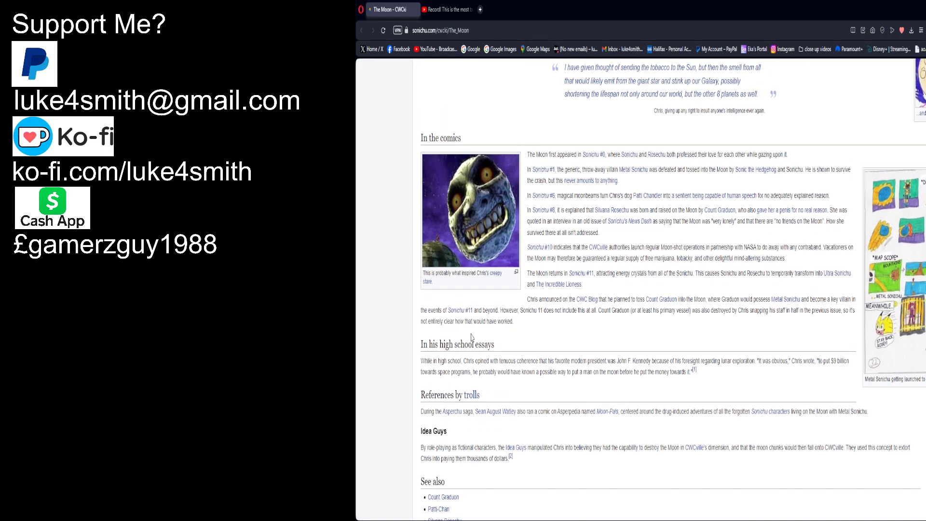
scroll(471, 333, "up", 5)
scroll(470, 332, "up", 1)
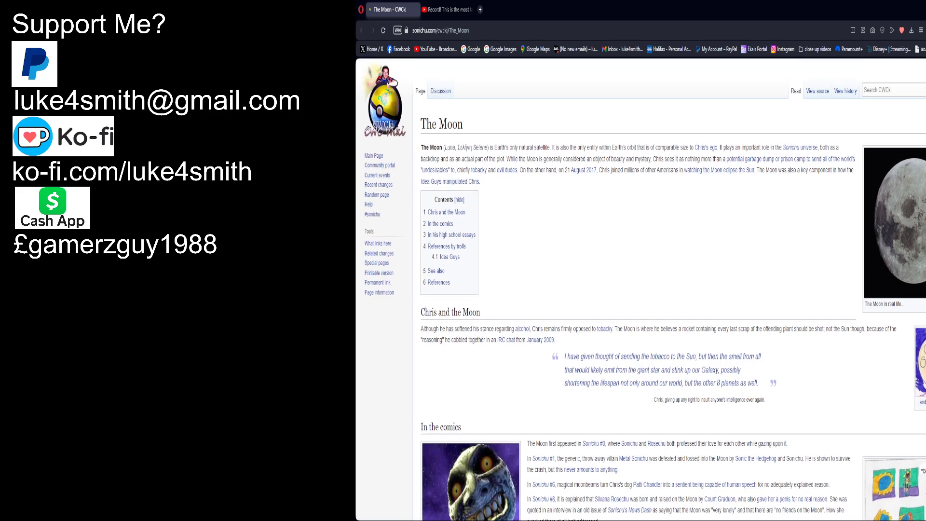